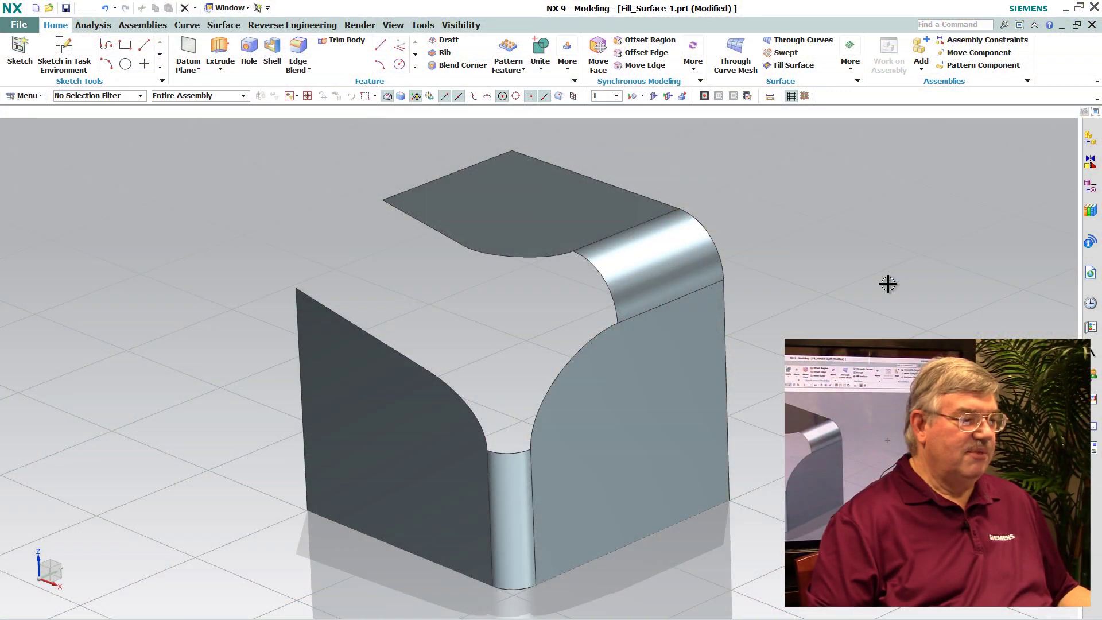
- Create a bridge curve from the top face's straight back edge to the vertical outer edge of the side face across the open corner
mouse_move(885, 283)
middle_mouse_down()
mouse_move(762, 239)
mouse_move(799, 258)
mouse_move(846, 261)
middle_mouse_up()
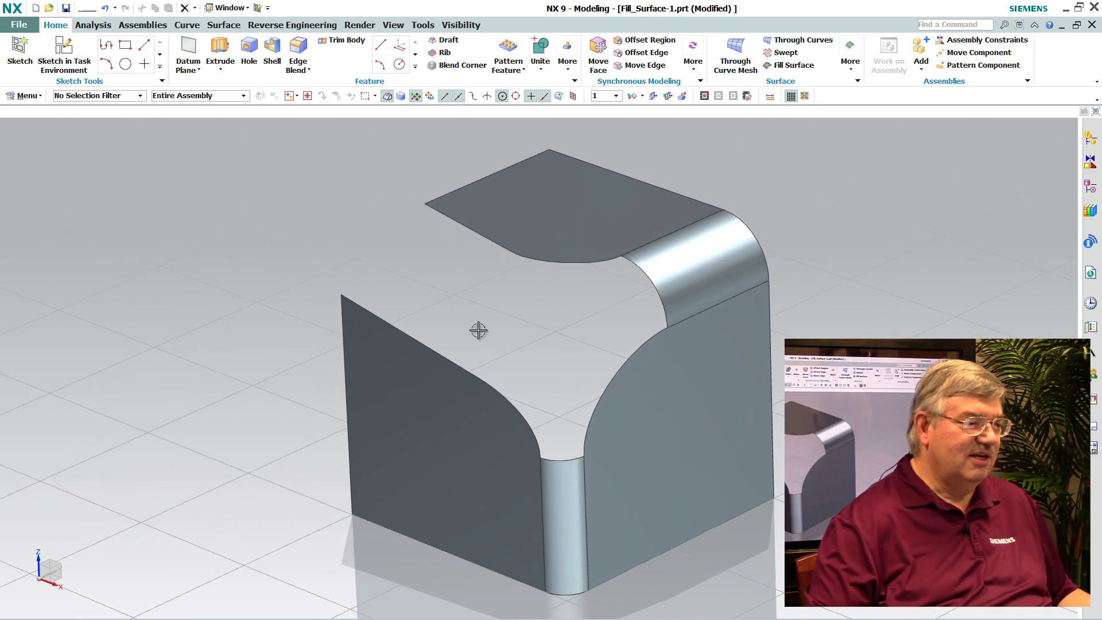
mouse_move(478, 330)
middle_mouse_down()
mouse_move(743, 302)
mouse_move(539, 276)
mouse_move(499, 278)
mouse_move(519, 291)
mouse_move(491, 294)
middle_mouse_up()
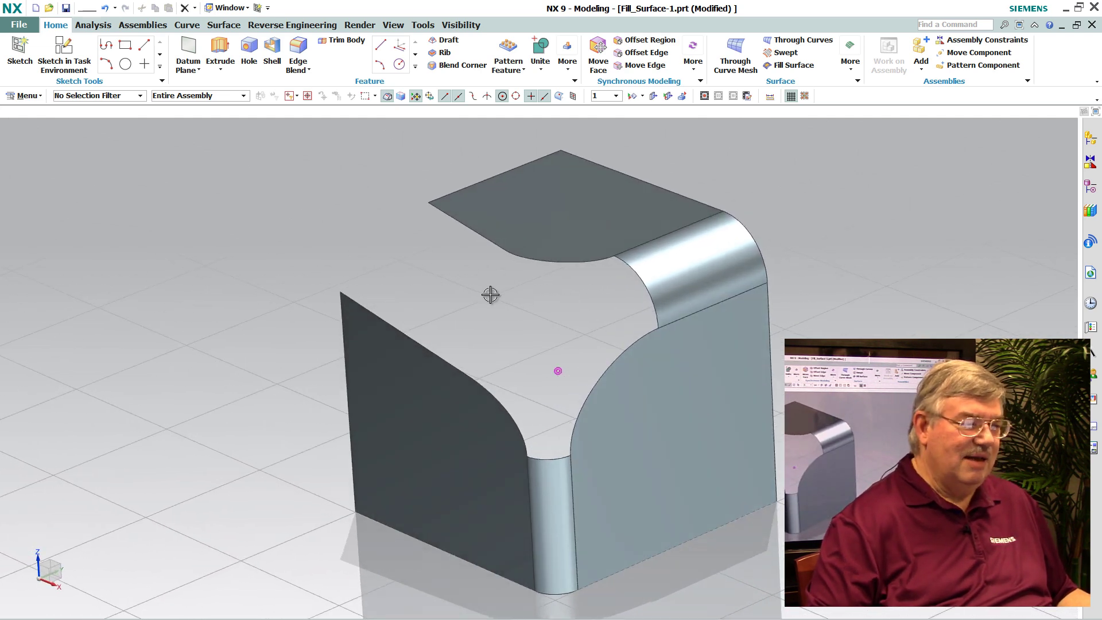
mouse_move(425, 288)
middle_mouse_down()
mouse_move(746, 177)
mouse_move(397, 169)
middle_mouse_up()
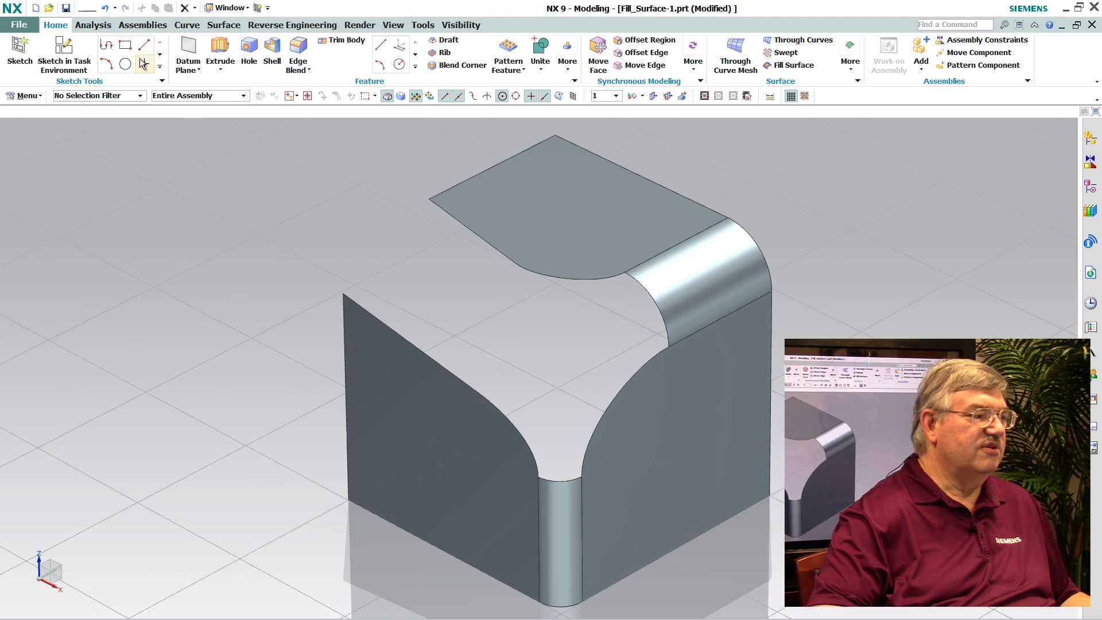
left_click(187, 26)
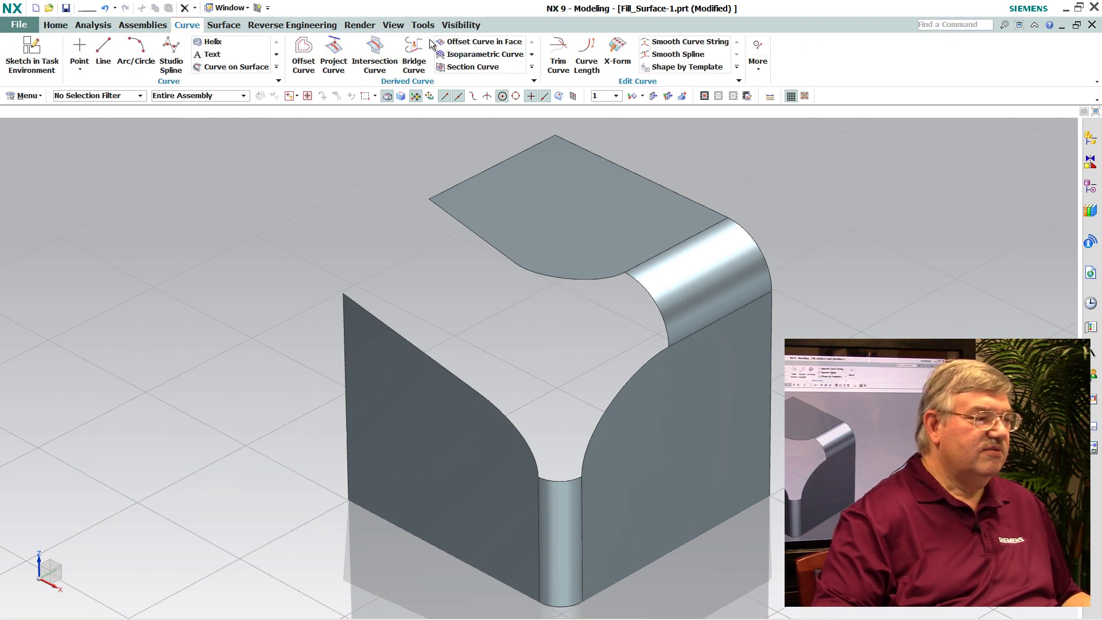
left_click(413, 57)
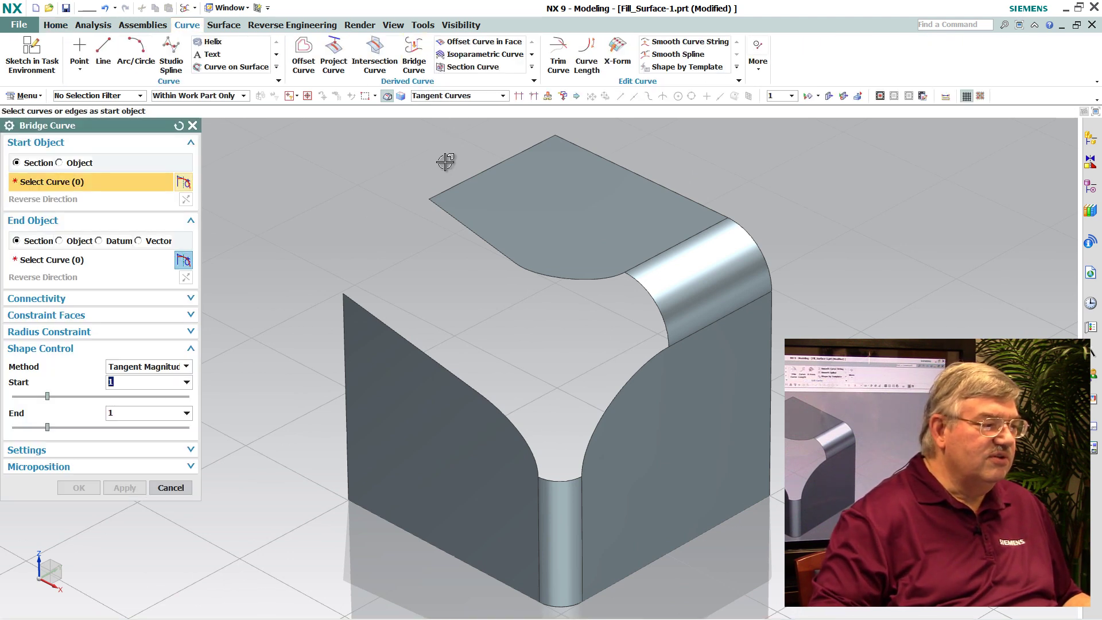
left_click(437, 193)
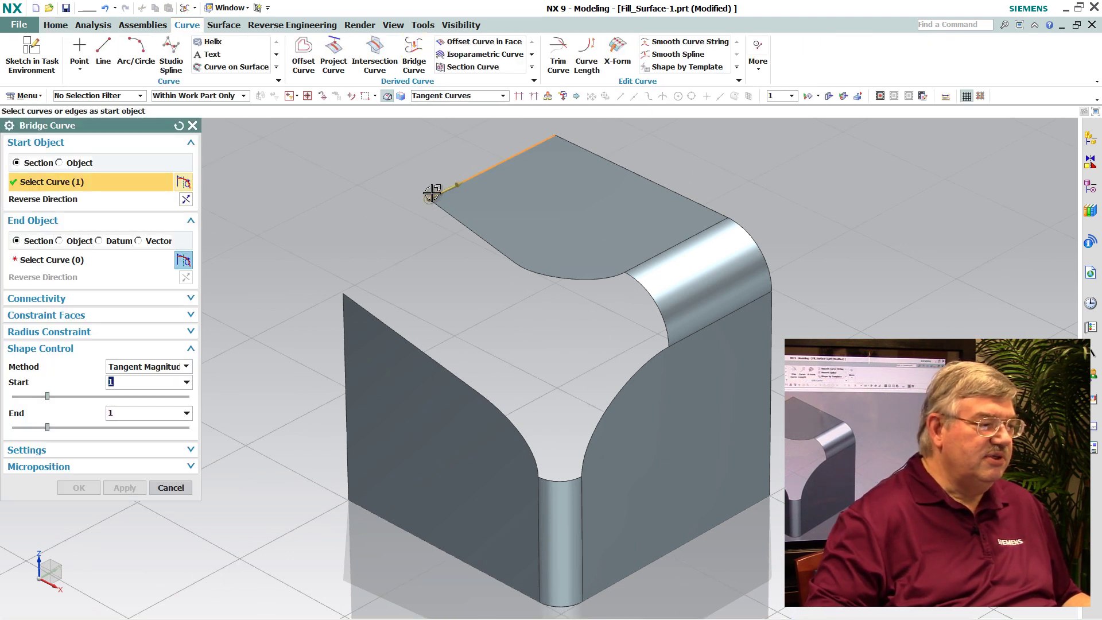
left_click(343, 317)
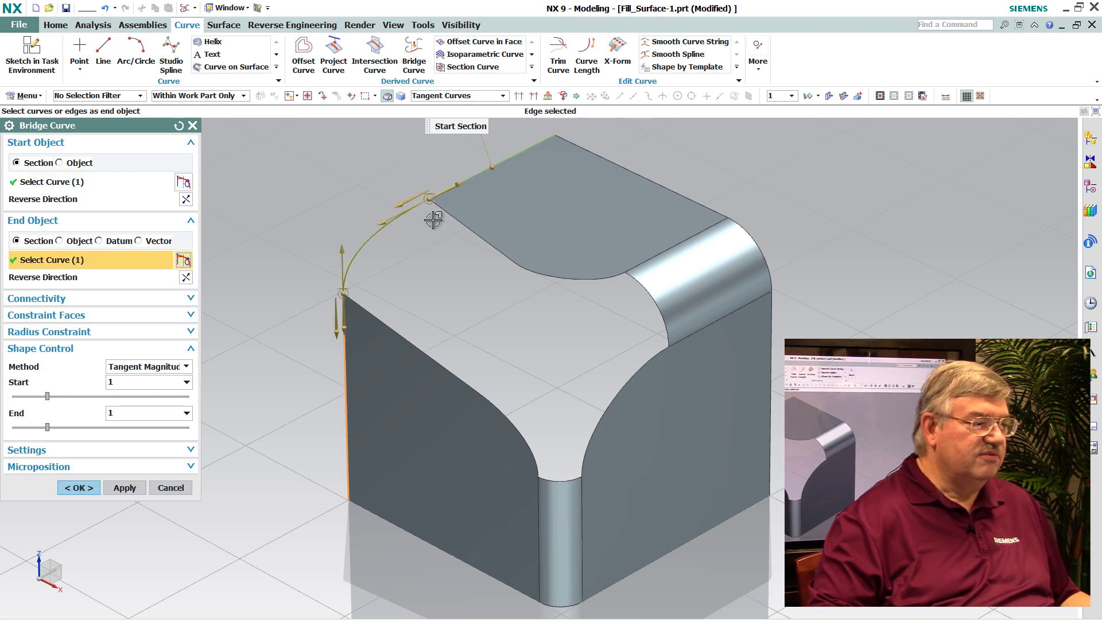
middle_click(346, 184)
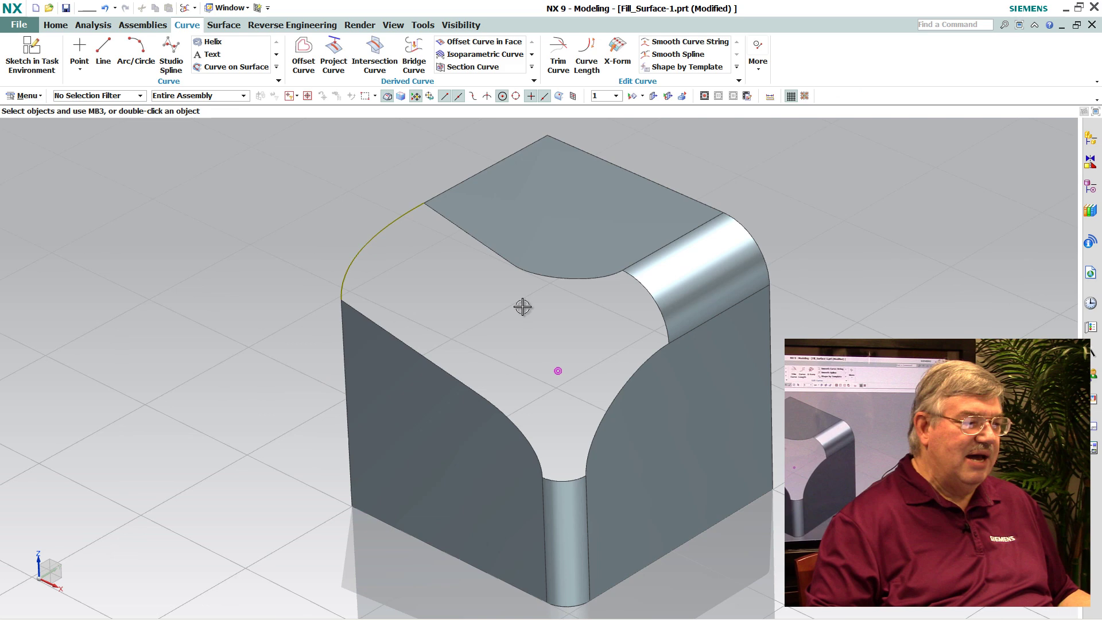
- Fill the open corner region with a Fill Surface through its eight boundary edges and the bridge curve, patched into the part
scroll(200, 51, "up", 3)
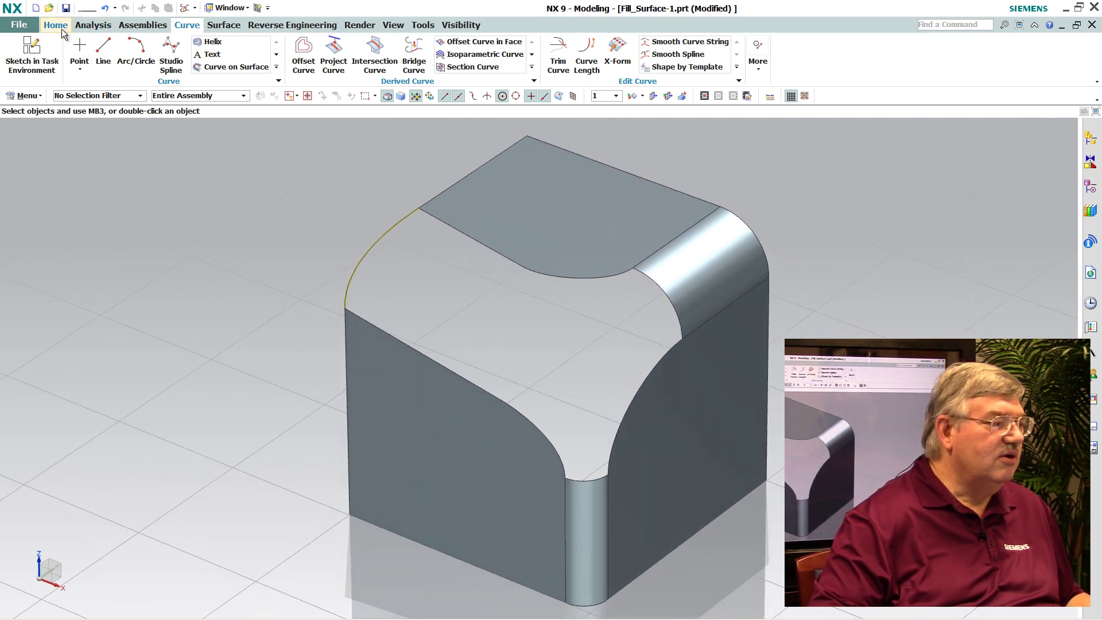
left_click(789, 66)
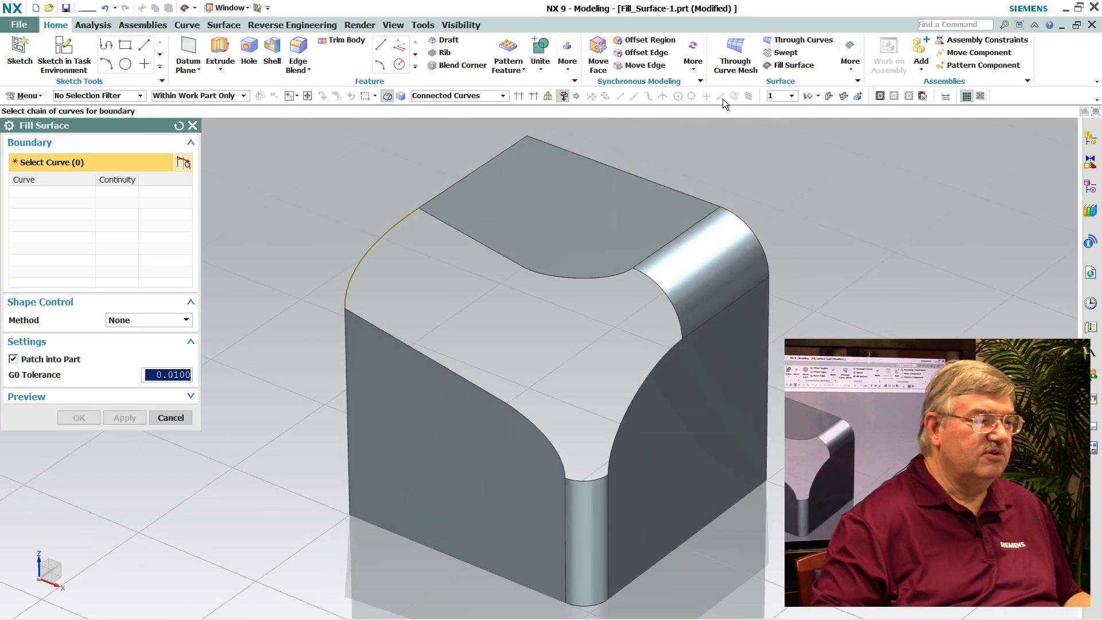
mouse_move(597, 190)
middle_mouse_down()
mouse_move(570, 172)
mouse_move(537, 209)
middle_mouse_up()
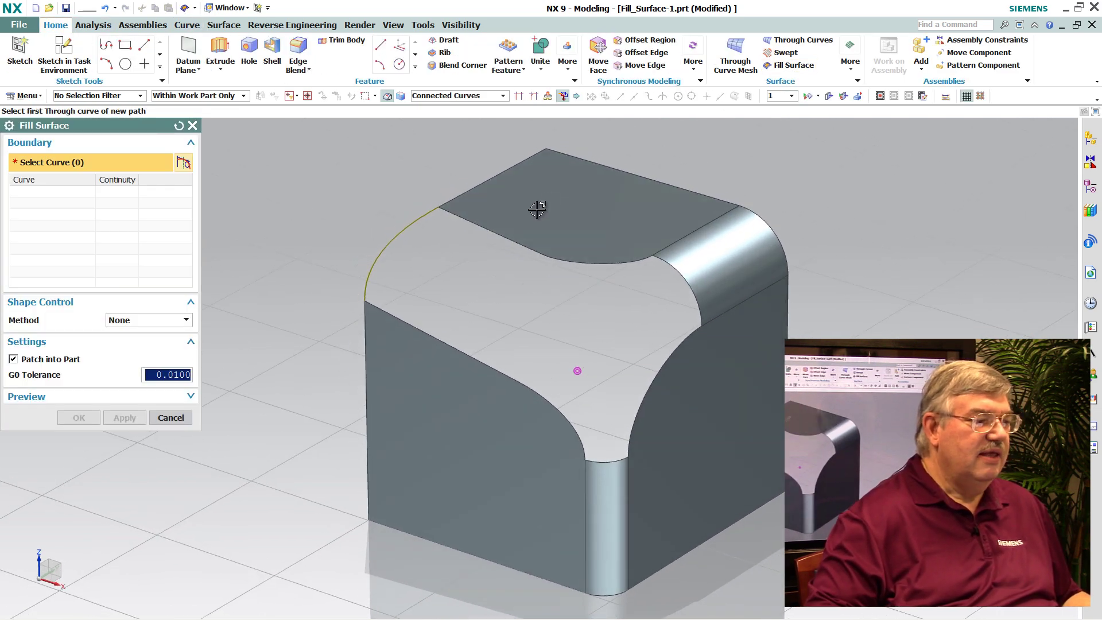
left_click(499, 242)
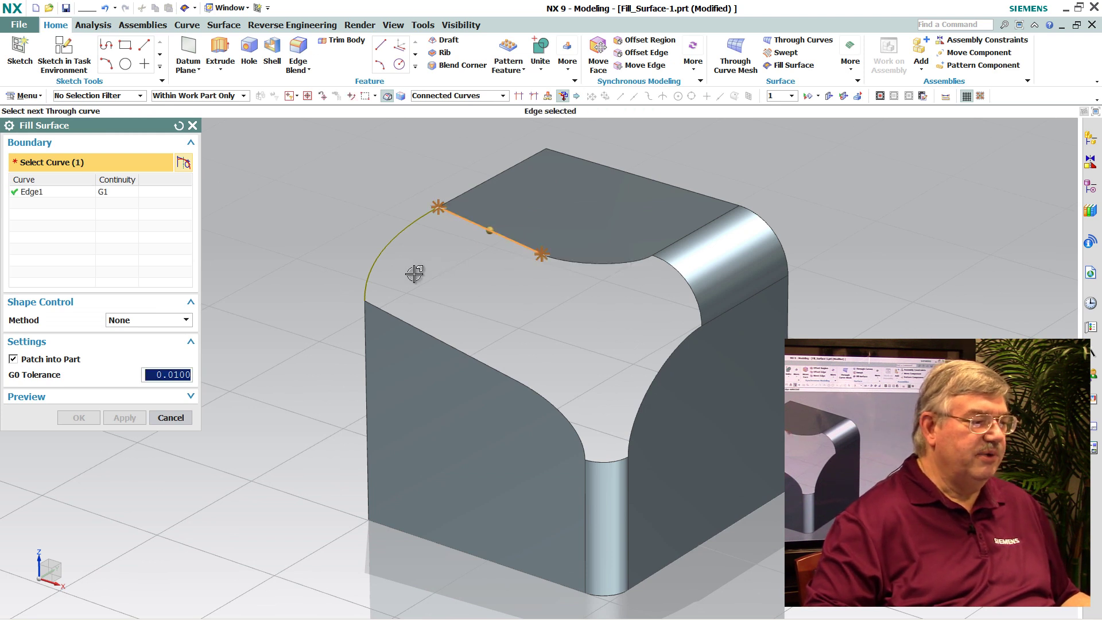
left_click(383, 308)
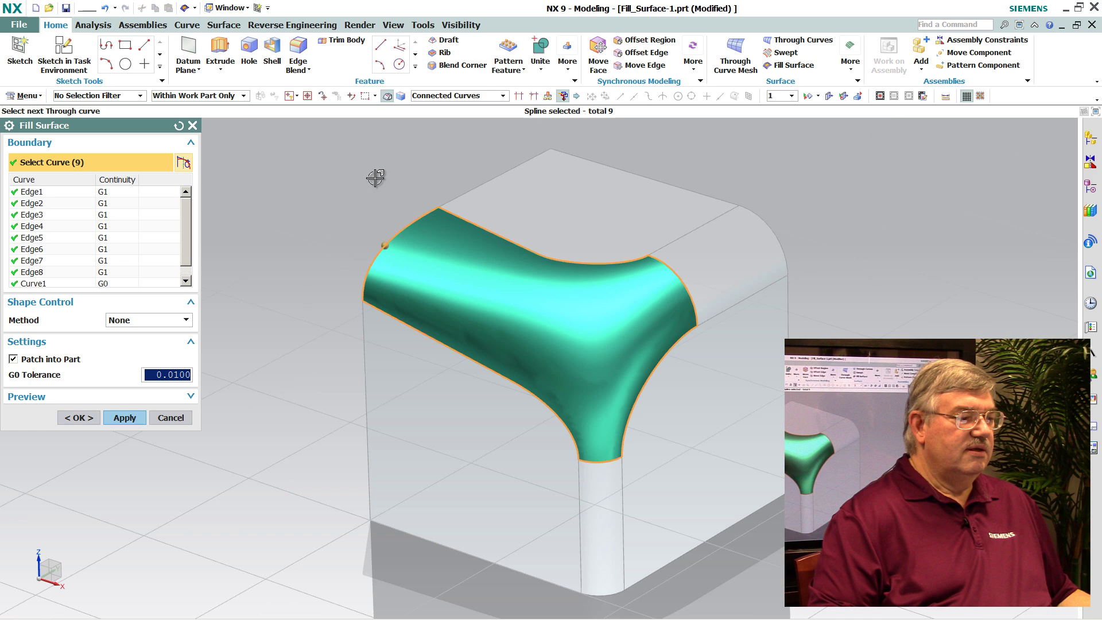
middle_click_drag(374, 180, 136, 197)
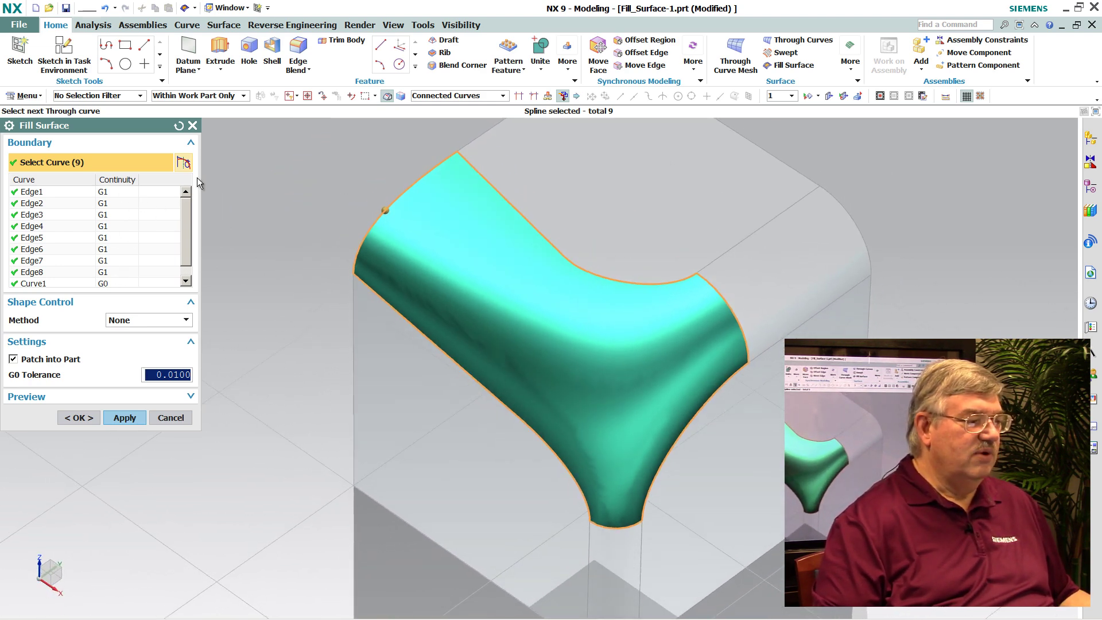
middle_click_drag(347, 164, 289, 186)
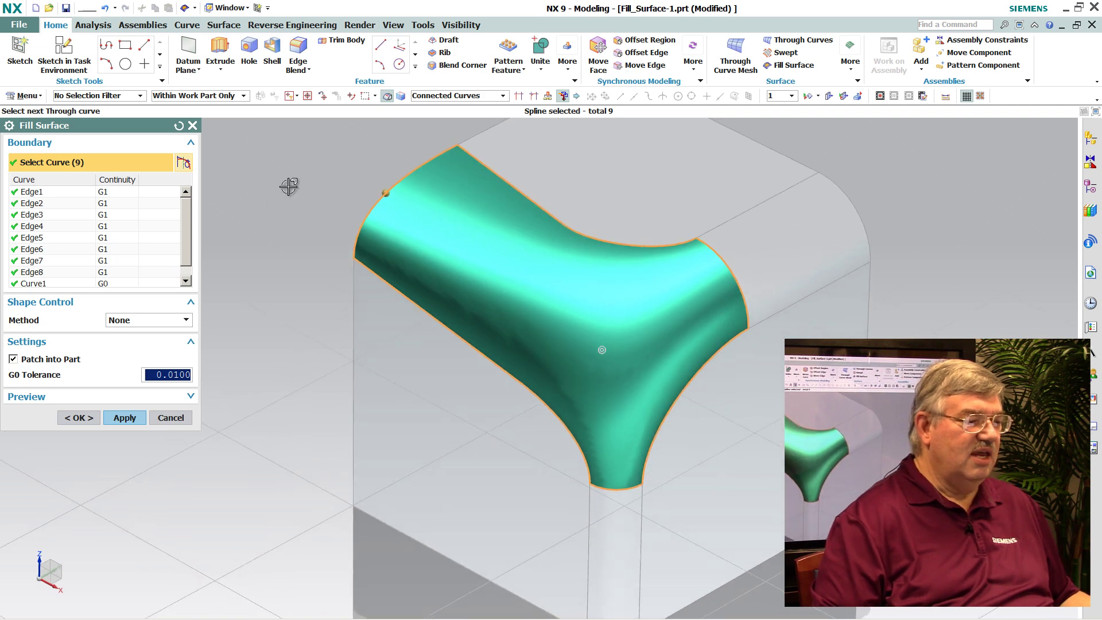
middle_click(288, 186)
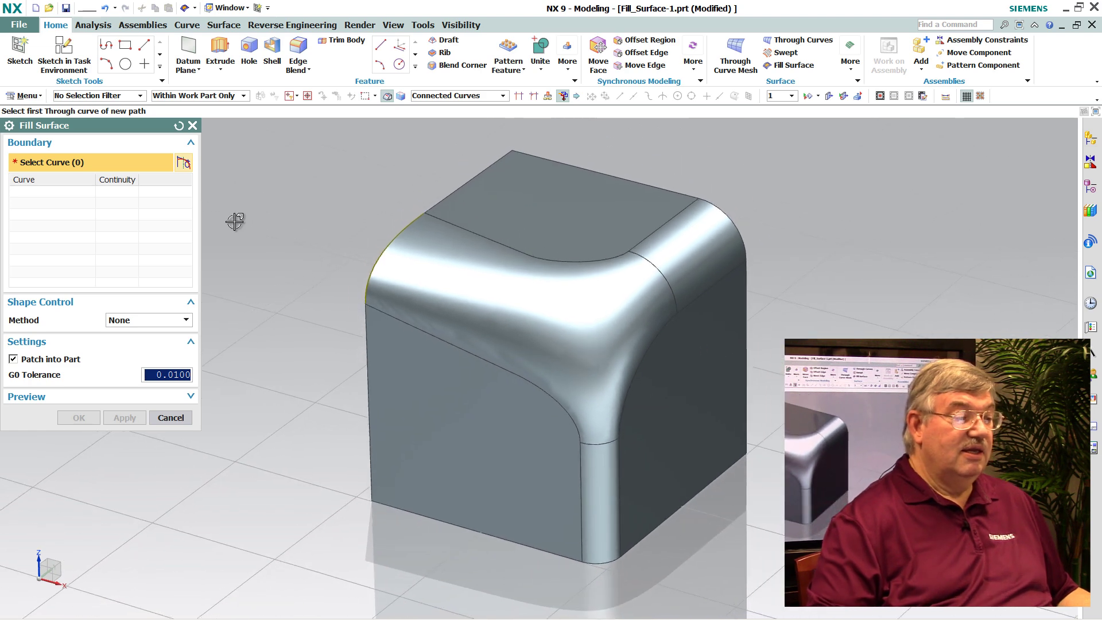
left_click(167, 418)
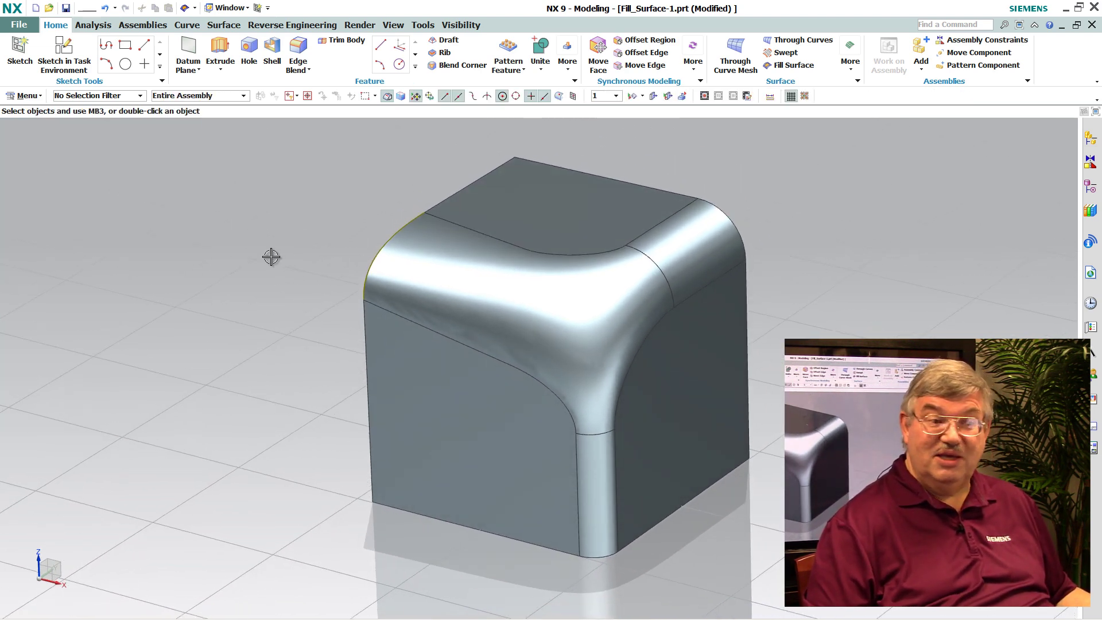
- Open the recently used part Fill_Surface-4 (color).prt from the history
middle_click_drag(551, 354, 548, 356)
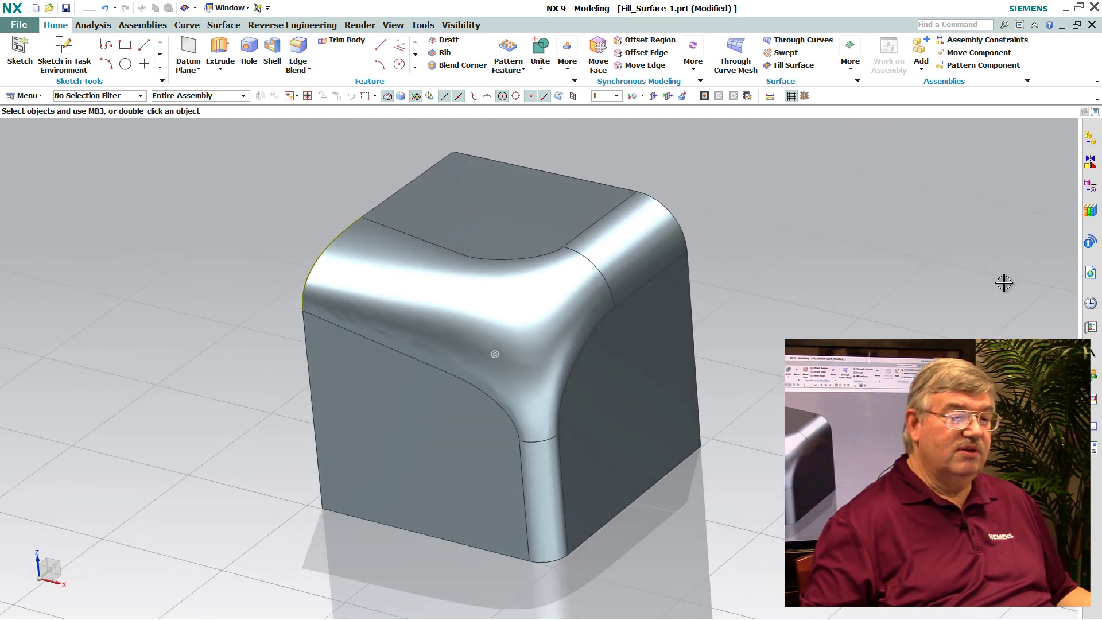
left_click(1089, 307)
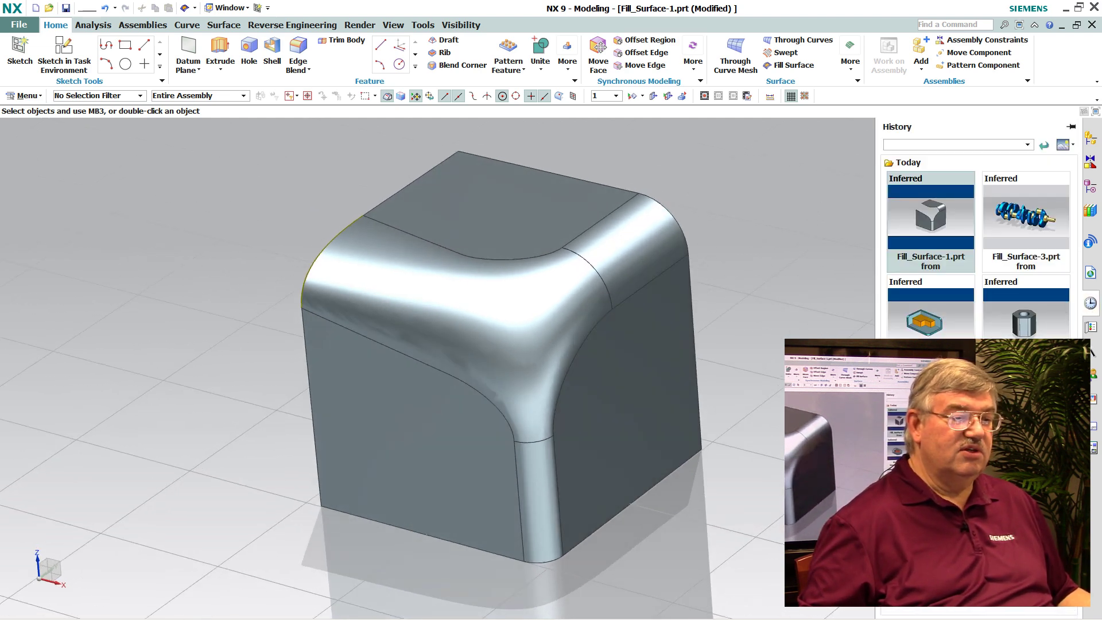
left_click(930, 424)
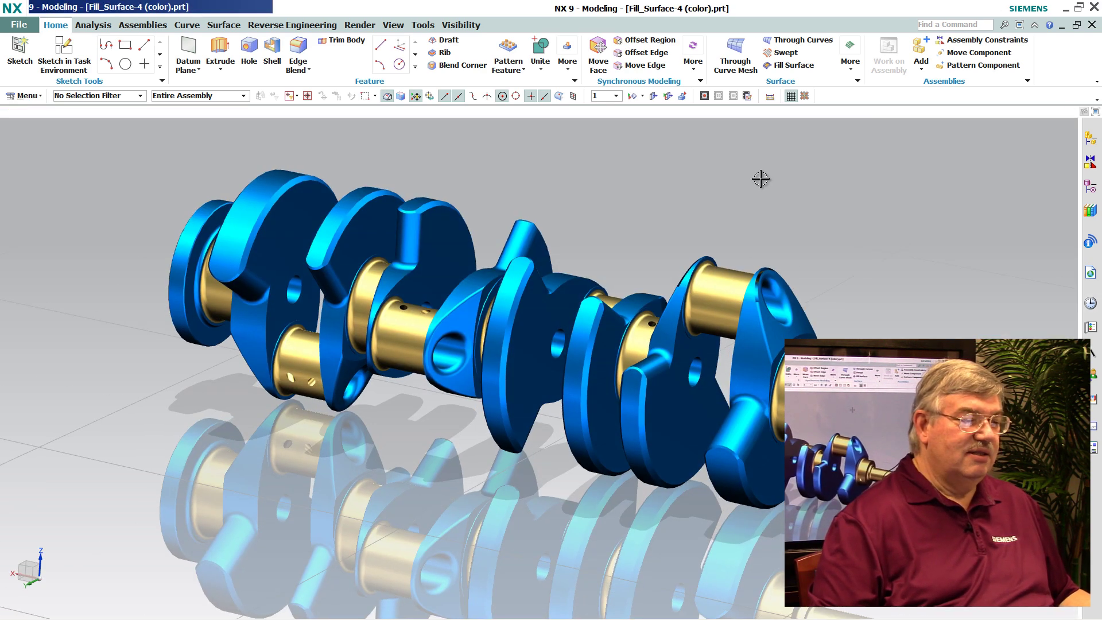
- Check whether the crankshaft is a solid or a sheet body using Measure Bodies and the list of selectable objects
middle_click_drag(760, 179, 762, 180)
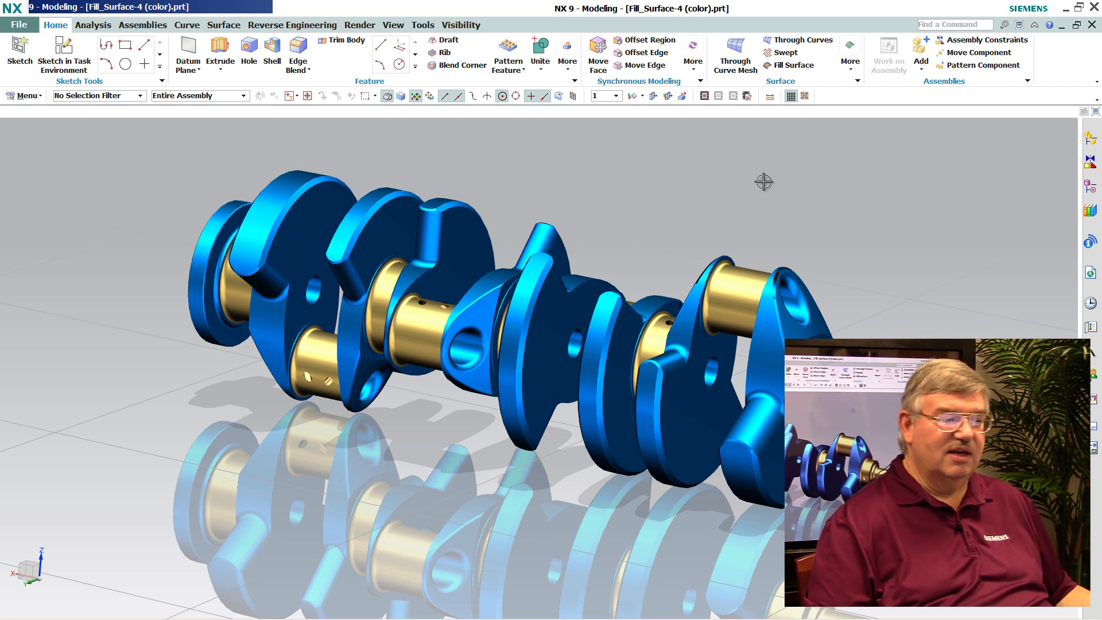
middle_click_drag(779, 187, 776, 187)
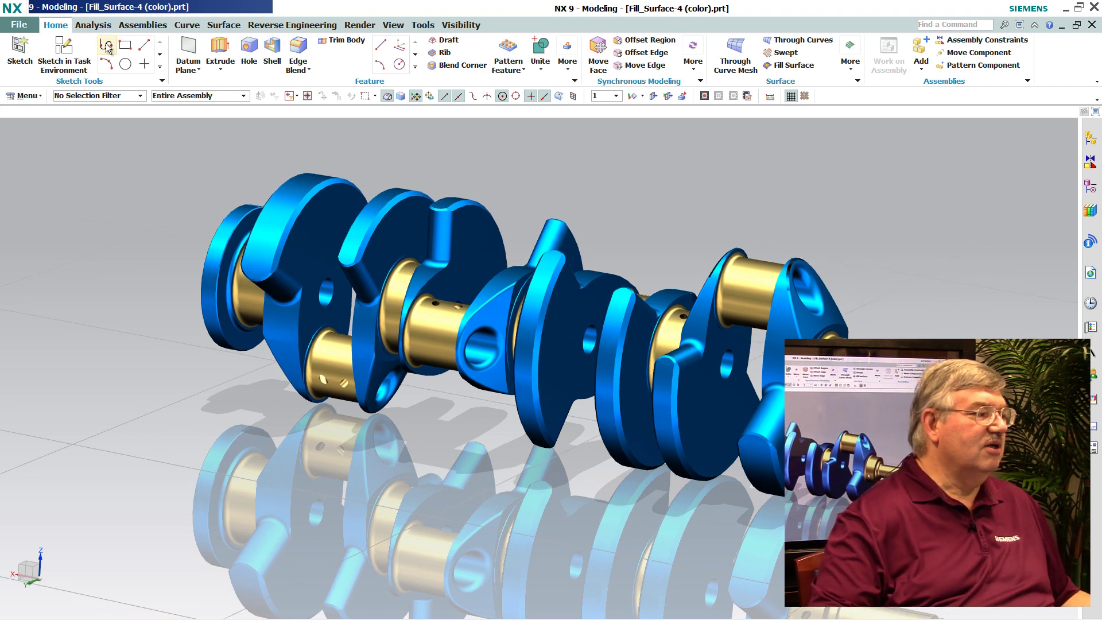
left_click(94, 25)
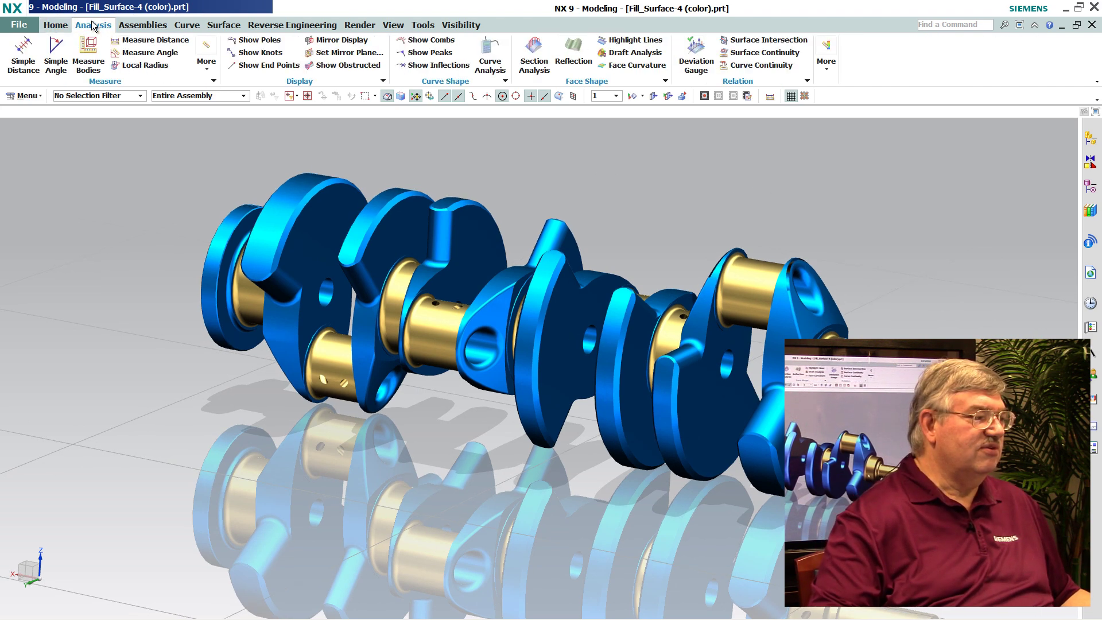
left_click(89, 57)
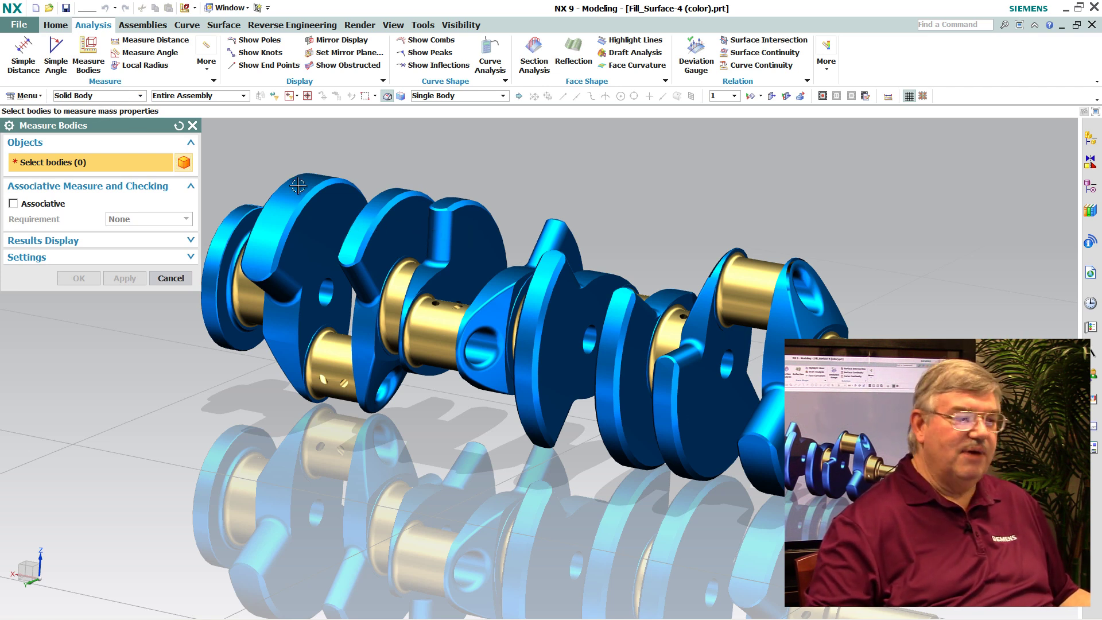
left_click(170, 279)
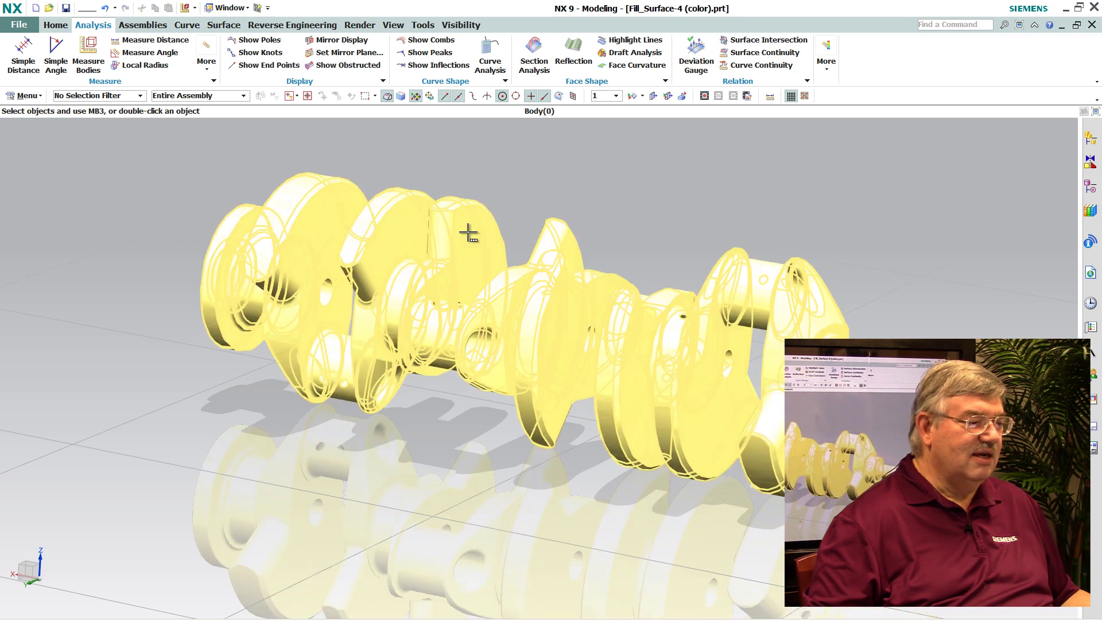
left_click(468, 232)
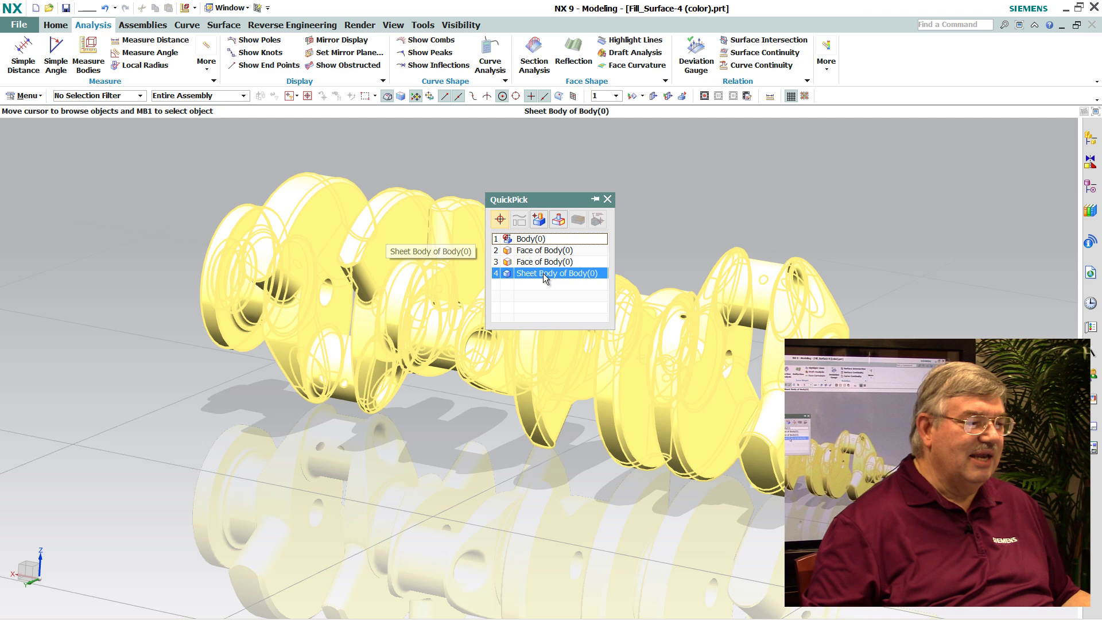
left_click(608, 199)
- Run Examine Geometry on all objects of the crankshaft with every object, body, face and edge check enabled
middle_click_drag(668, 181, 646, 182)
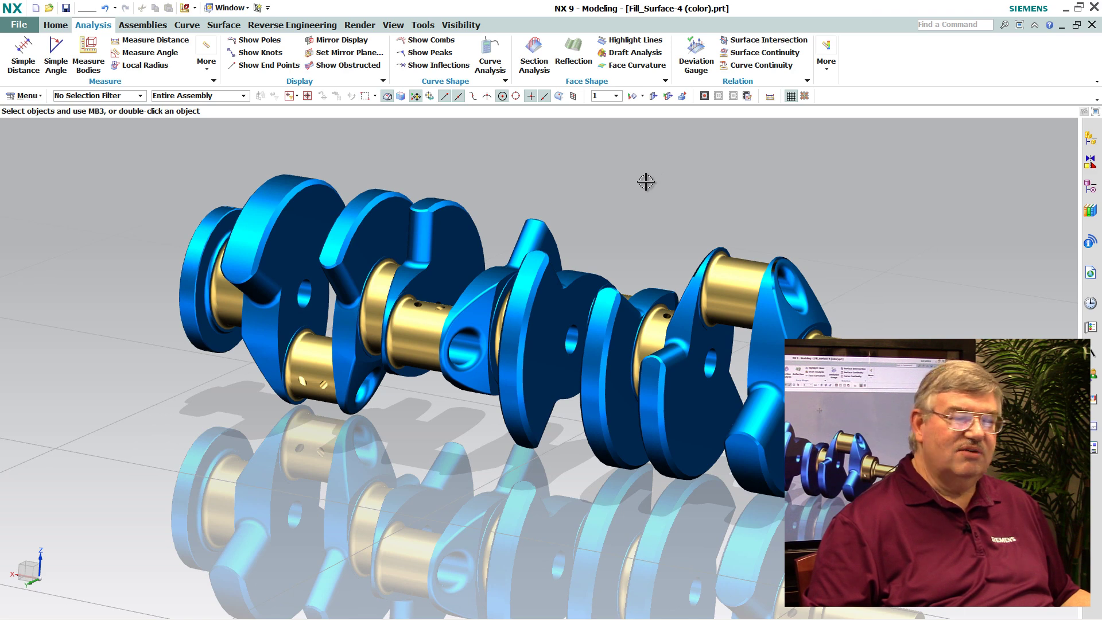
middle_click_drag(646, 181, 615, 177)
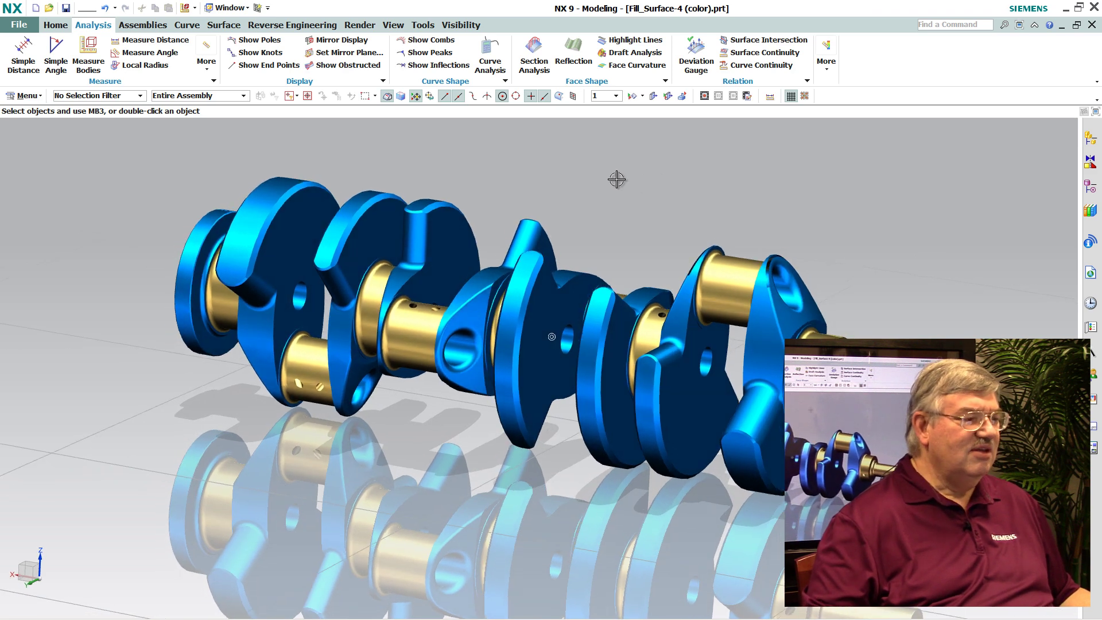
left_click(572, 97)
left_click(826, 57)
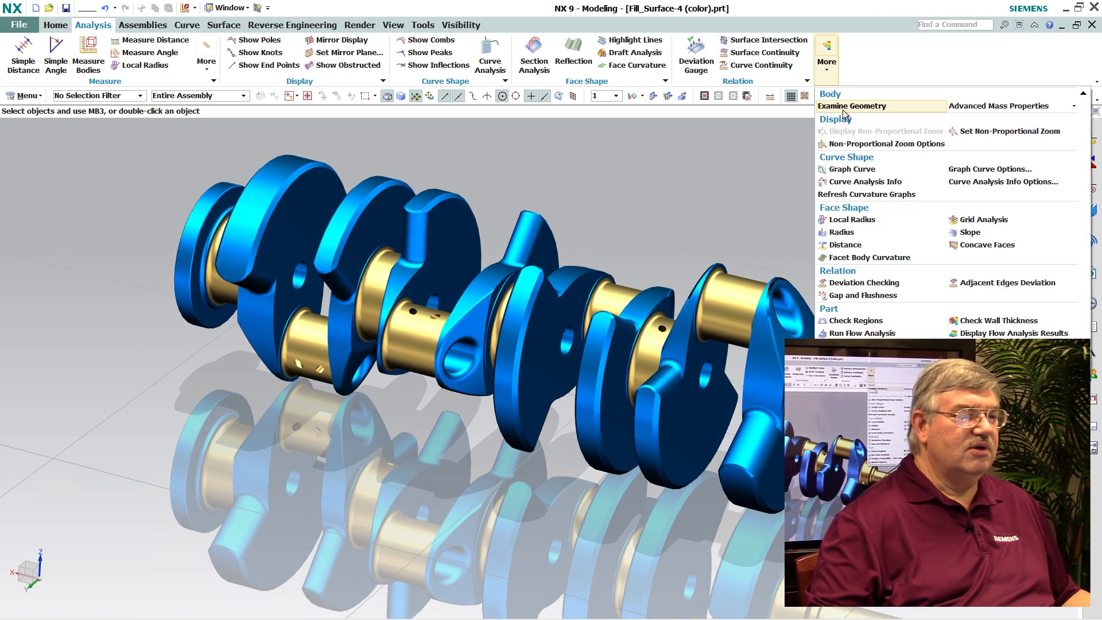
left_click(844, 107)
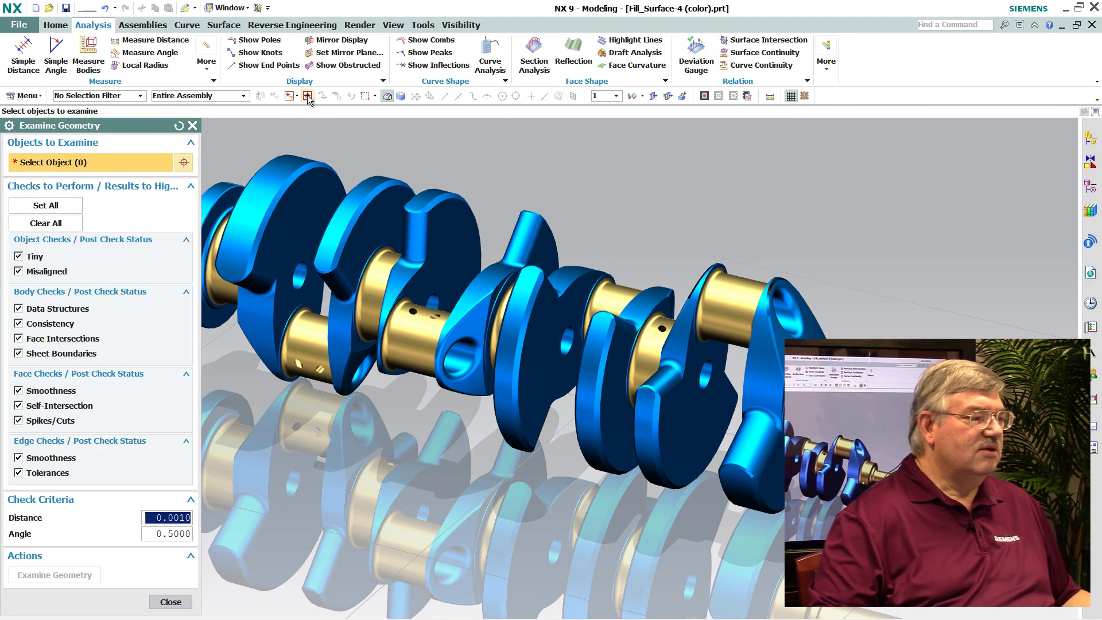
key("Return")
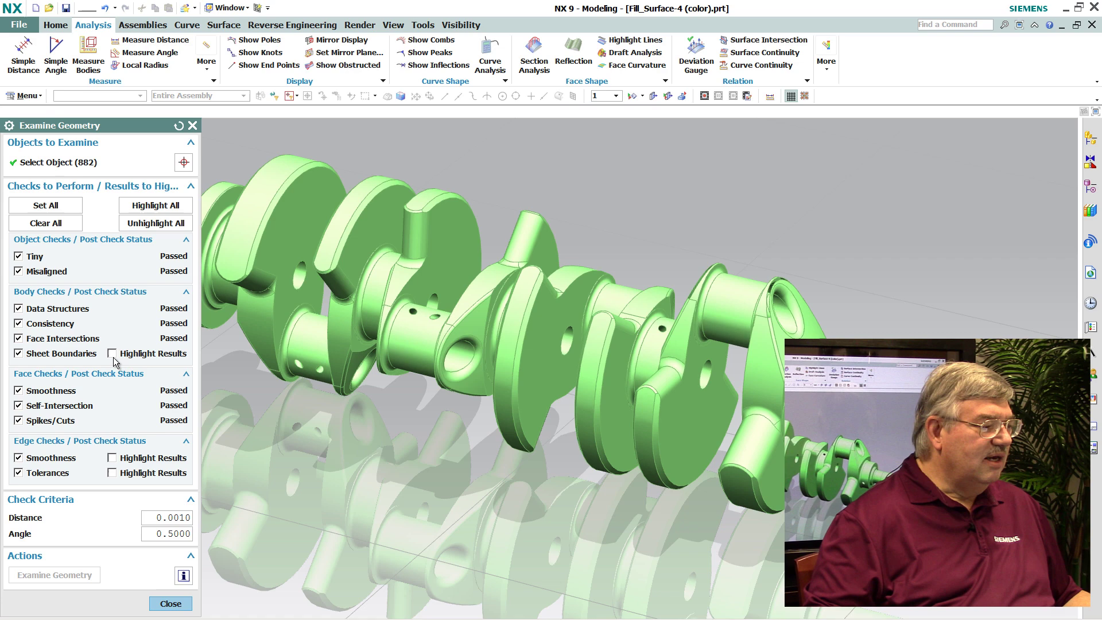
- Highlight the Sheet Boundaries check results, inspect the marked edges on the crank webs, and close the geometry examination
scroll(303, 335, "up", 6)
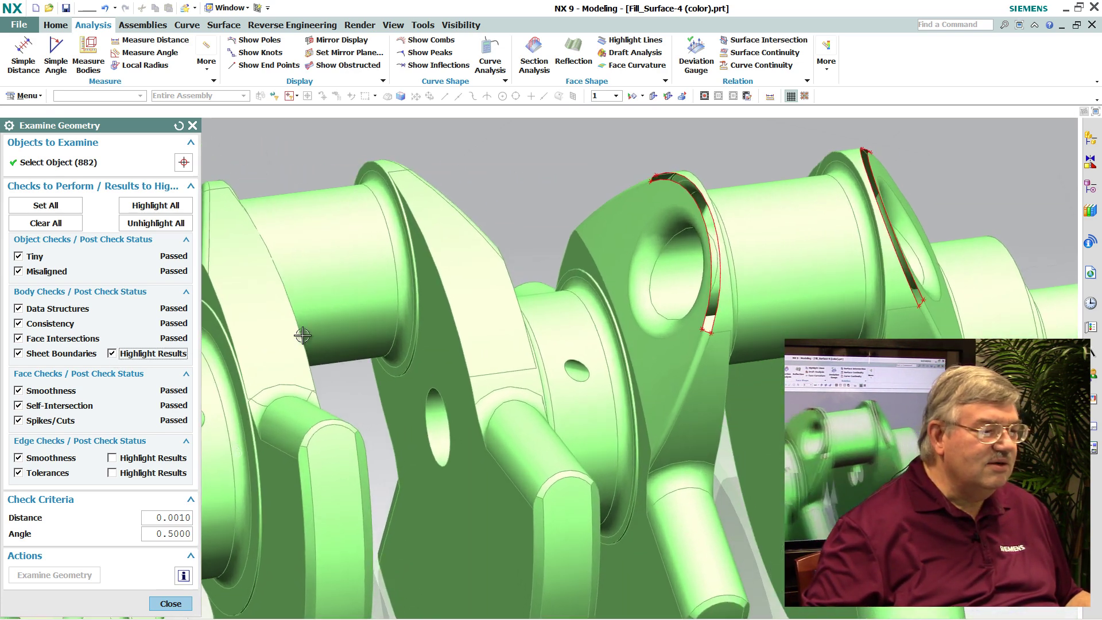
mouse_move(303, 336)
middle_mouse_down()
mouse_move(332, 328)
mouse_move(302, 310)
mouse_move(282, 235)
middle_mouse_up()
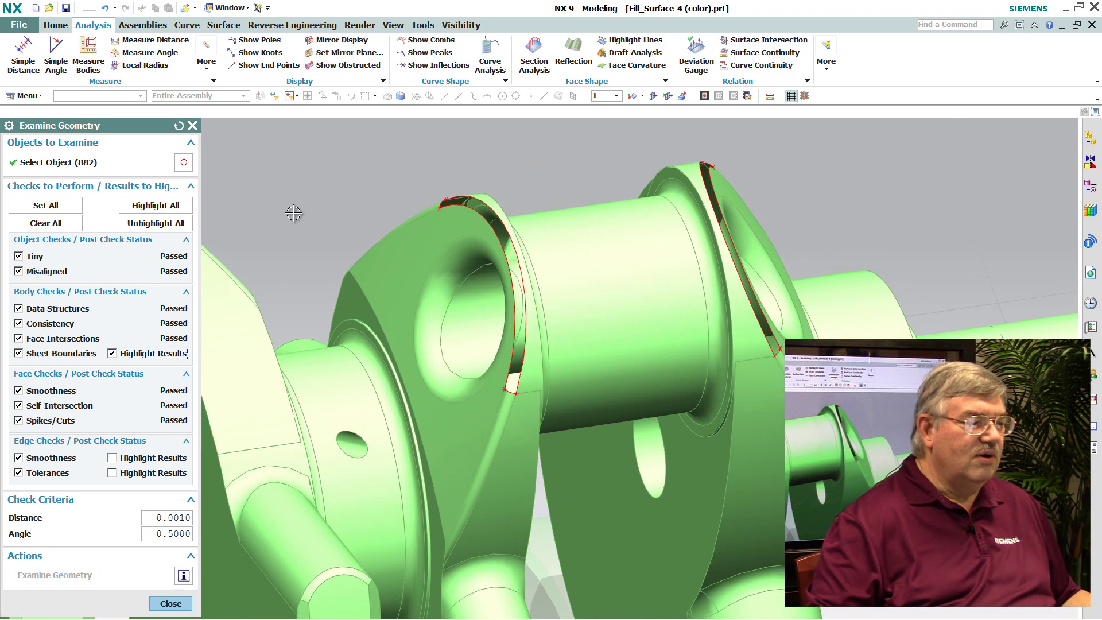
middle_click(293, 212)
middle_click_drag(335, 195, 402, 118)
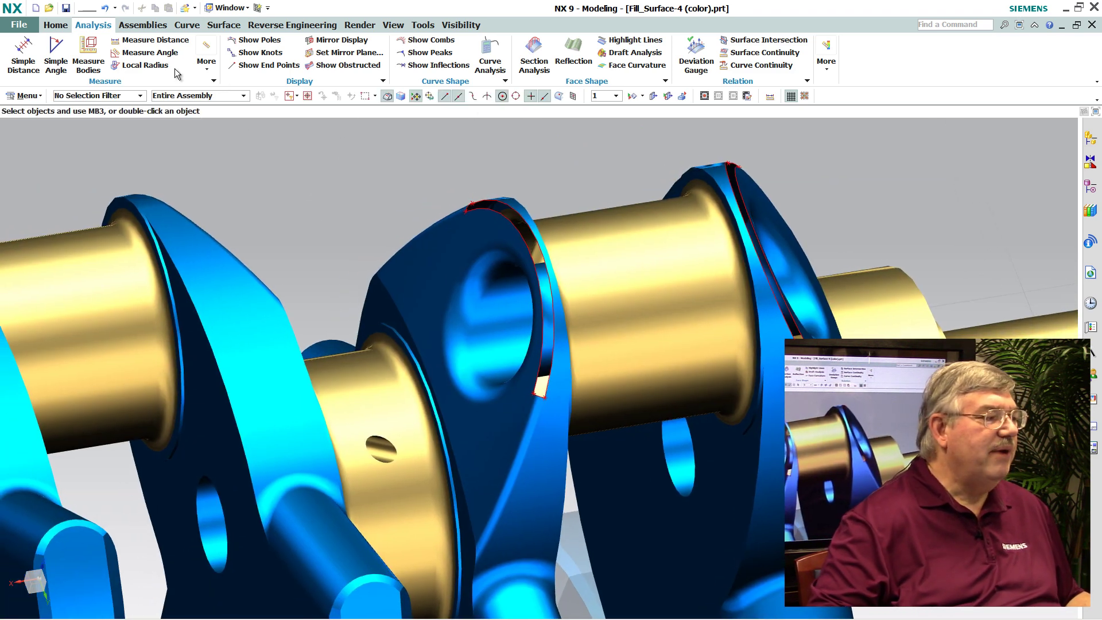
left_click(56, 25)
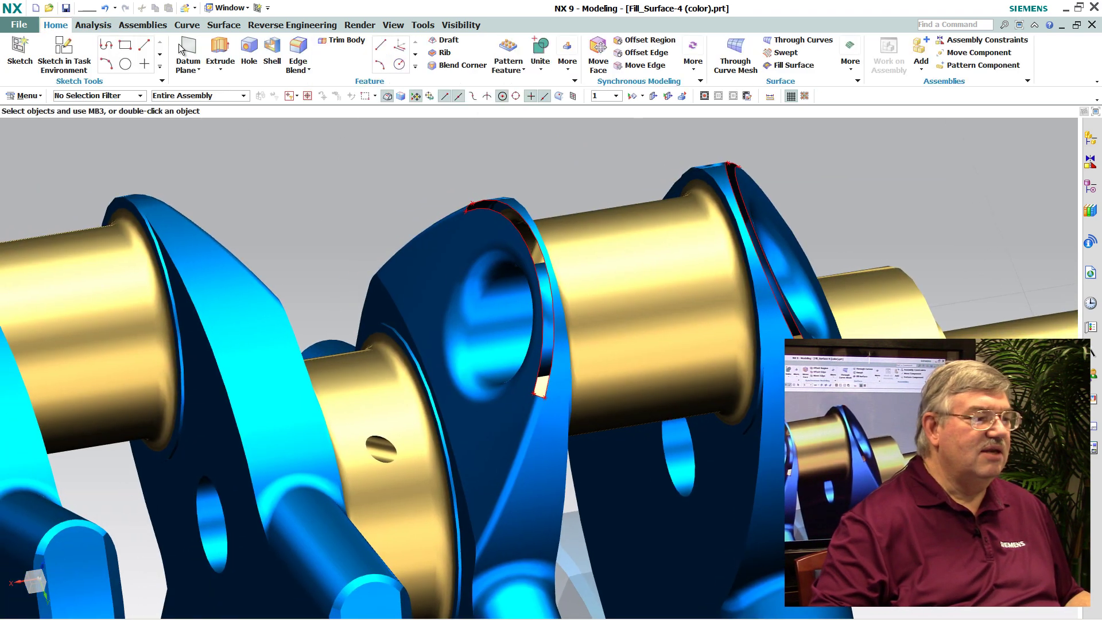
- Fill the first open gap along the crank web rim with a Fill Surface from its four connected edges, patched into the part
left_click(795, 65)
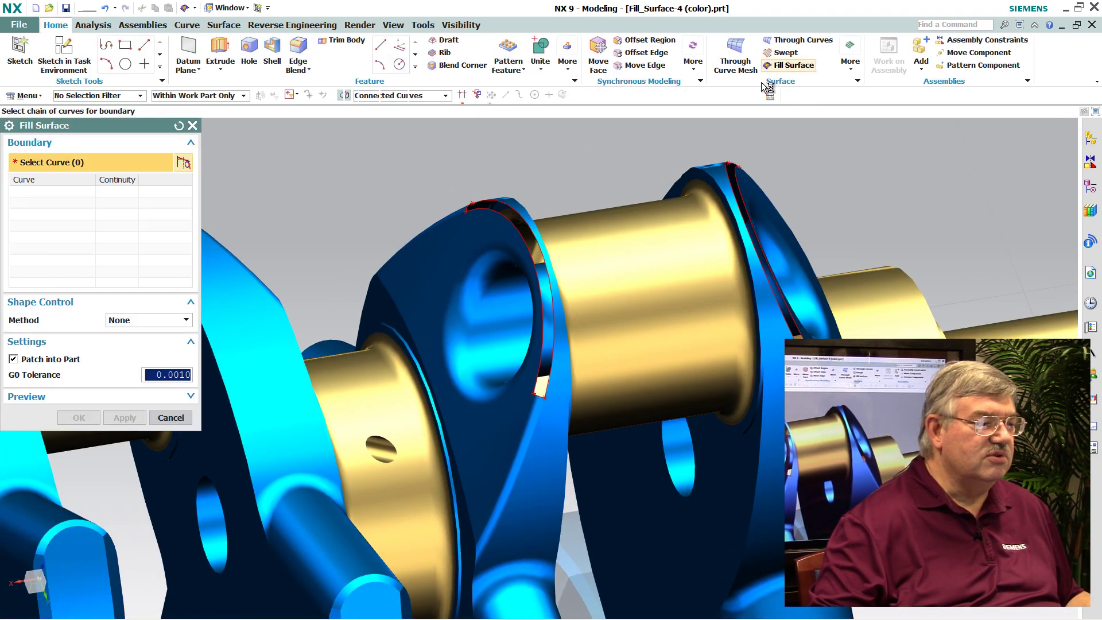
left_click(509, 204)
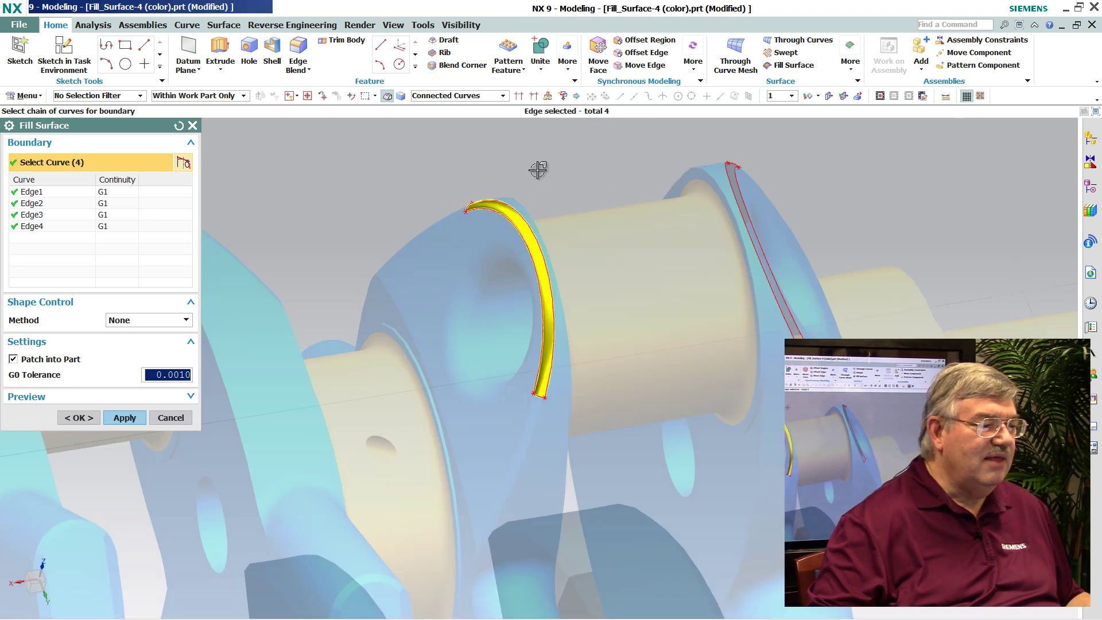
middle_click(379, 204)
- Fill the matching gap on the neighbouring crank web from its four connected edges, patch it into the part, and close Fill Surface
middle_click_drag(714, 177, 617, 153)
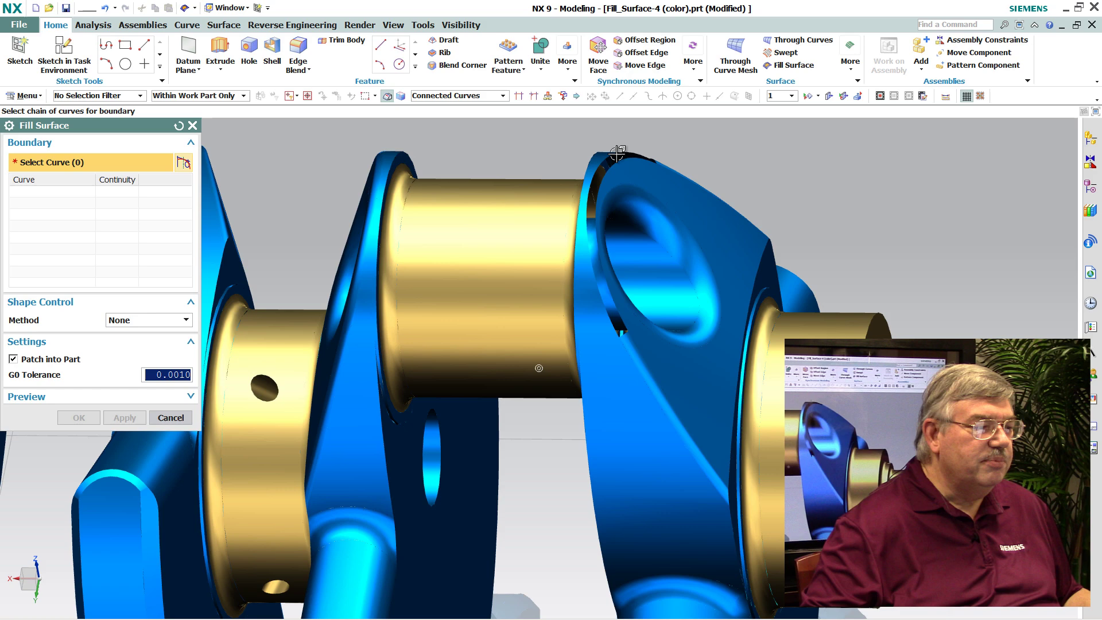
left_click(614, 158)
middle_click(761, 163)
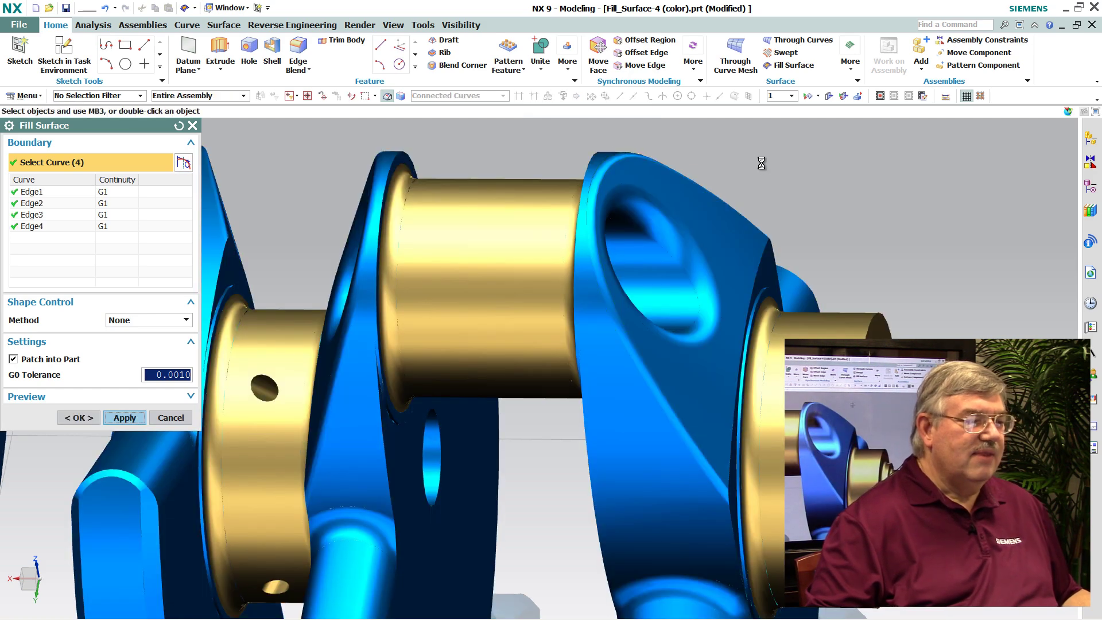
middle_click_drag(761, 163, 26, 364)
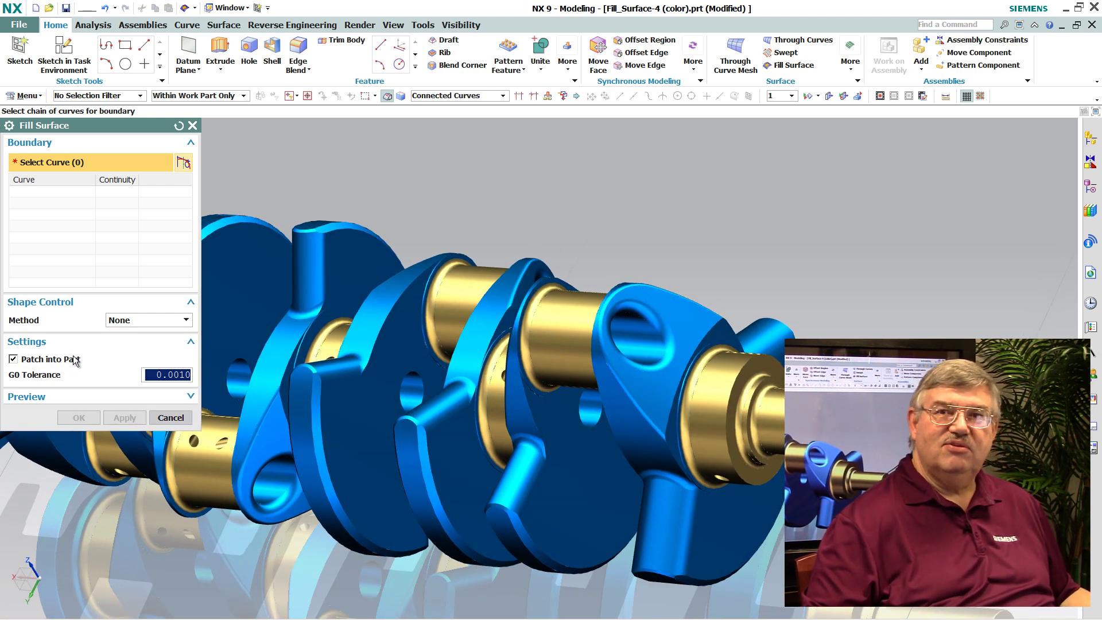
middle_click_drag(78, 354, 92, 350)
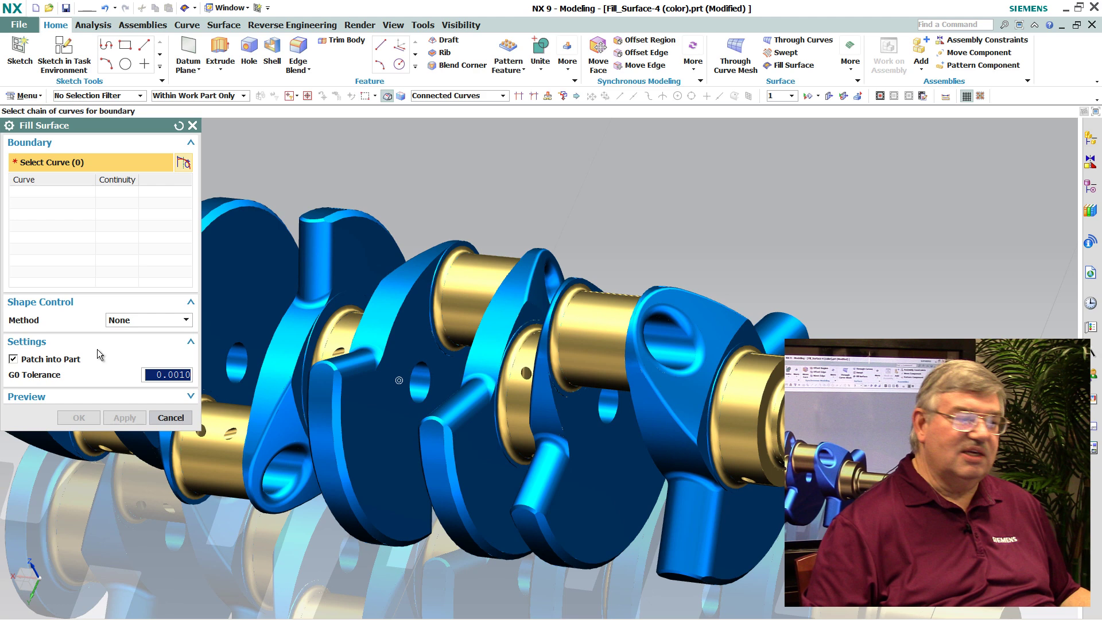
left_click(170, 417)
- Check whether the patched crankshaft is a solid body by selecting it in Measure Bodies and measuring its volume
middle_click_drag(171, 417, 118, 85)
left_click(92, 25)
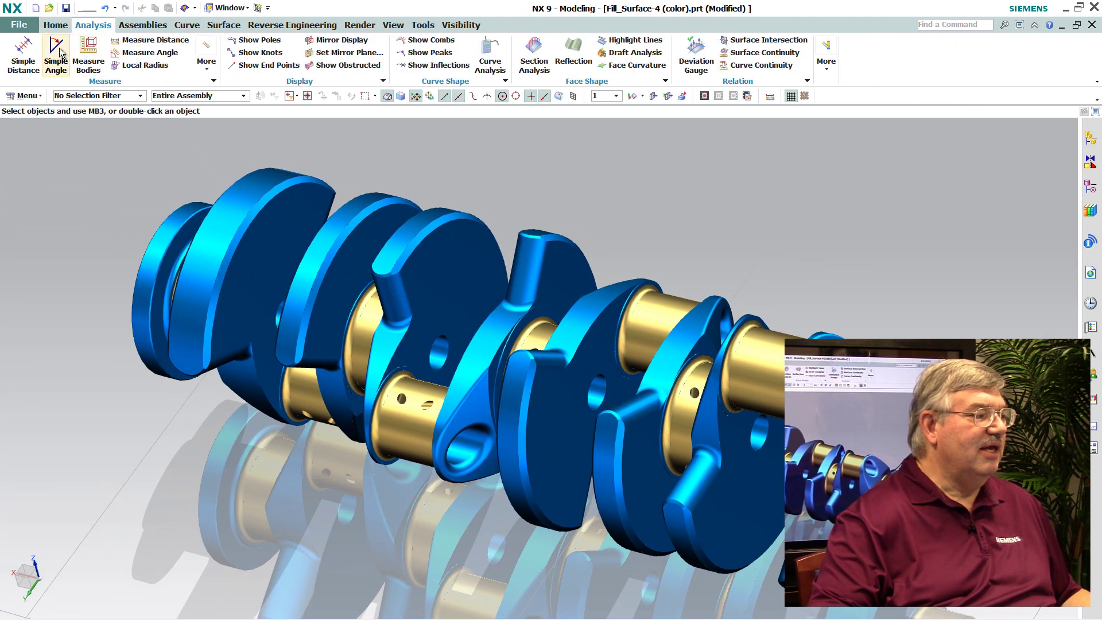
left_click(87, 49)
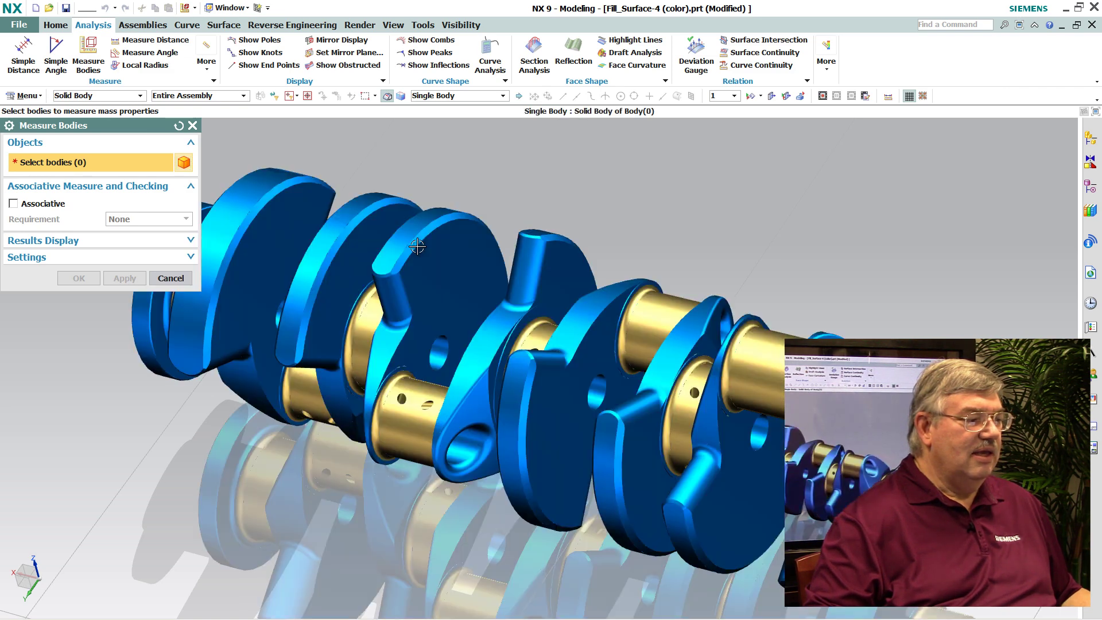
left_click(417, 246)
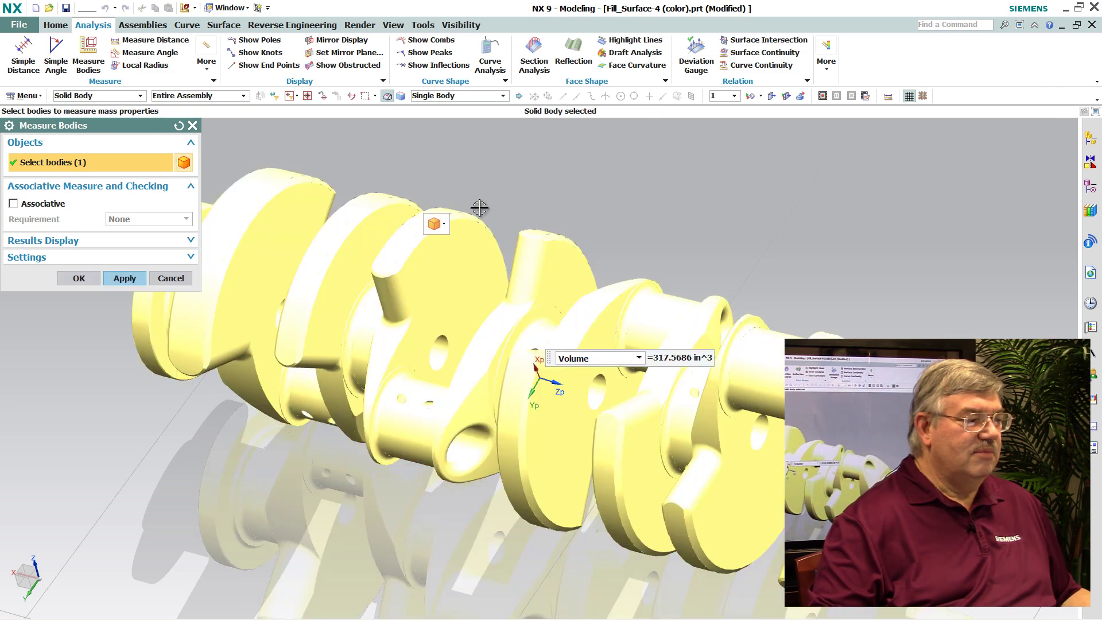
middle_click(474, 179)
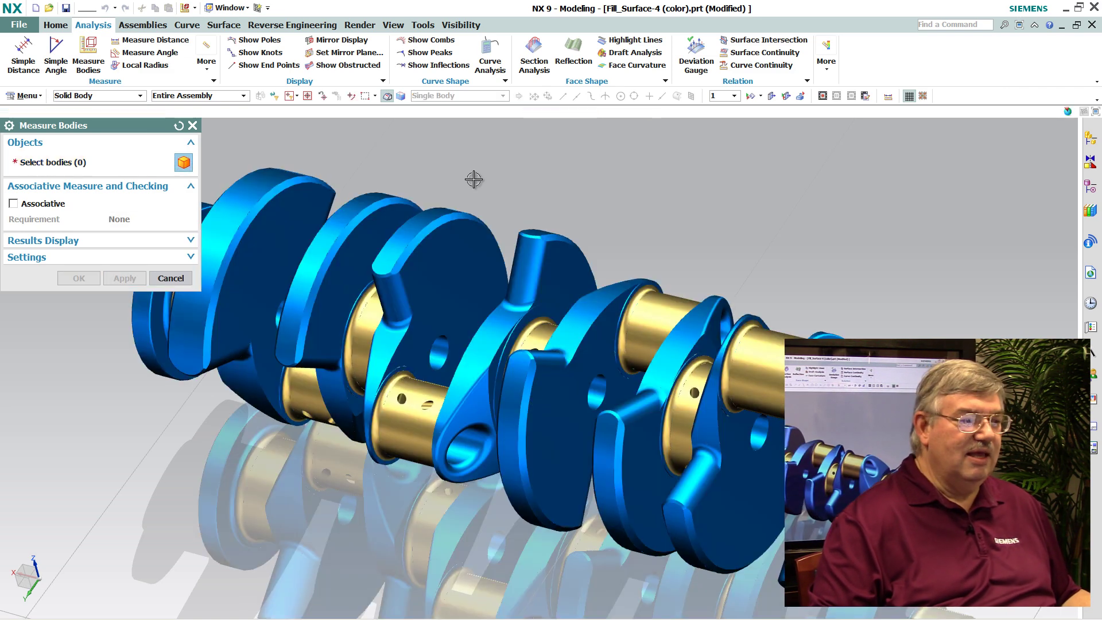